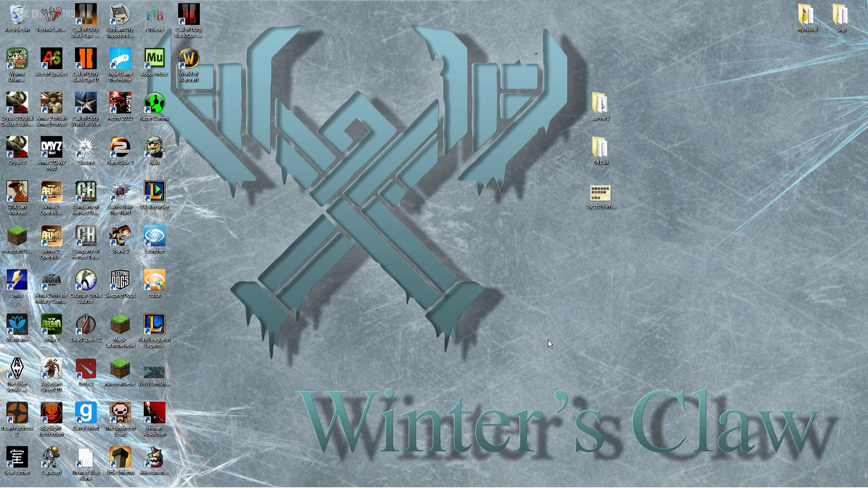
Restore the OBS window from the taskbar and shift it slightly right
mouse_move(499, 487)
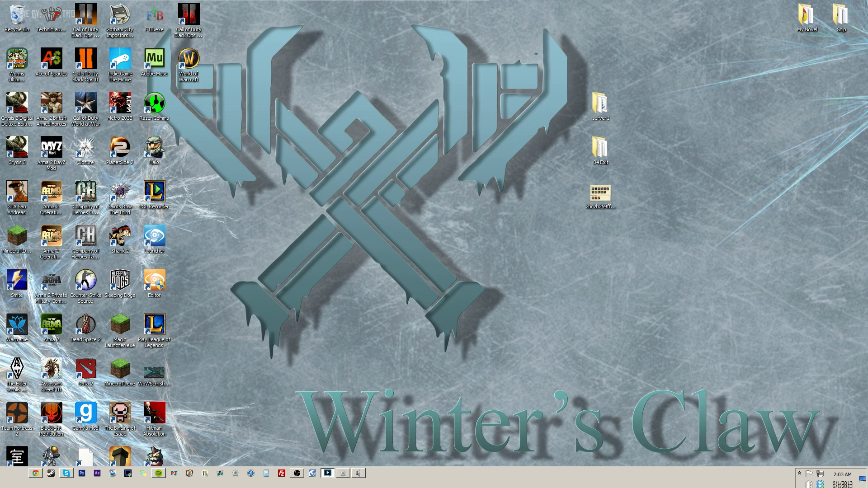
left_click(297, 471)
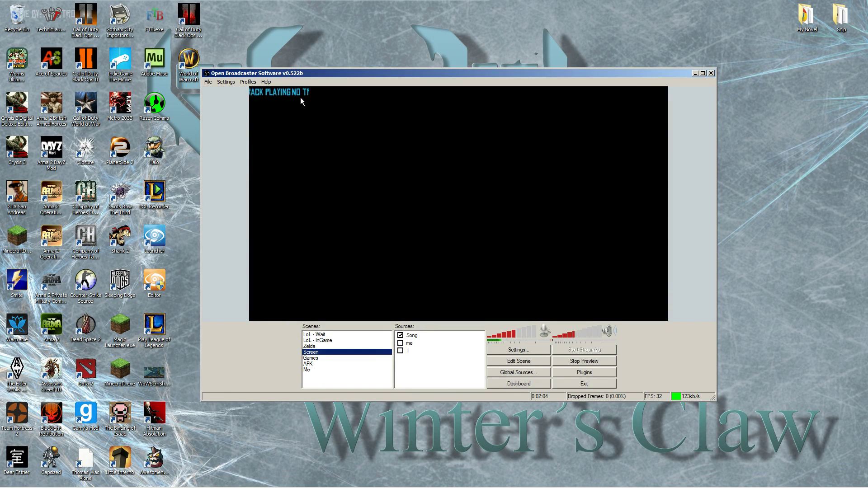
left_click_drag(319, 69, 351, 65)
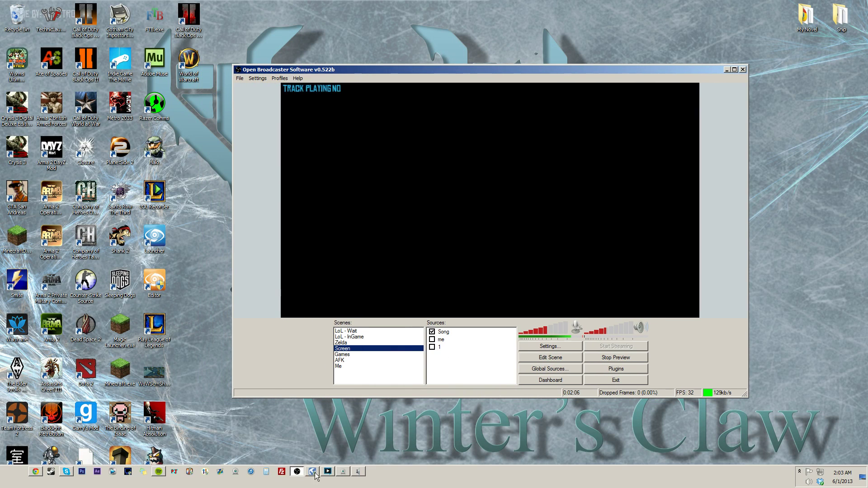
Bring Spotify forward, reposition it over OBS, then minimize it
left_click(174, 472)
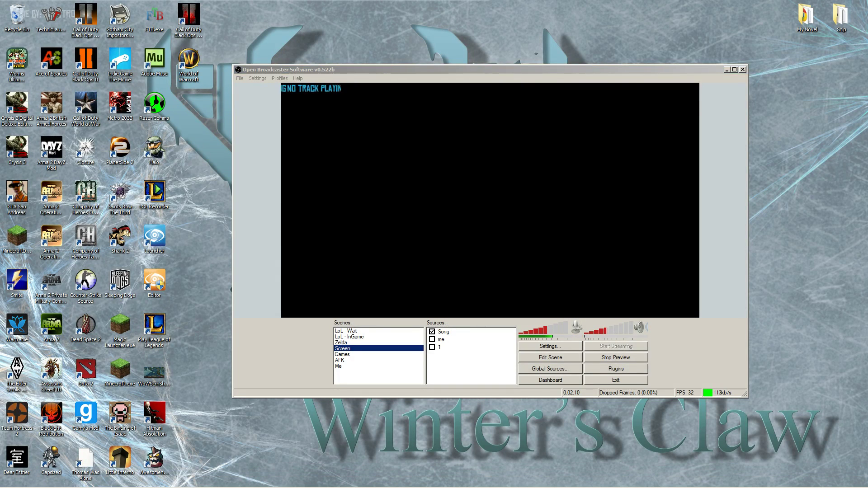
left_click_drag(748, 66, 742, 41)
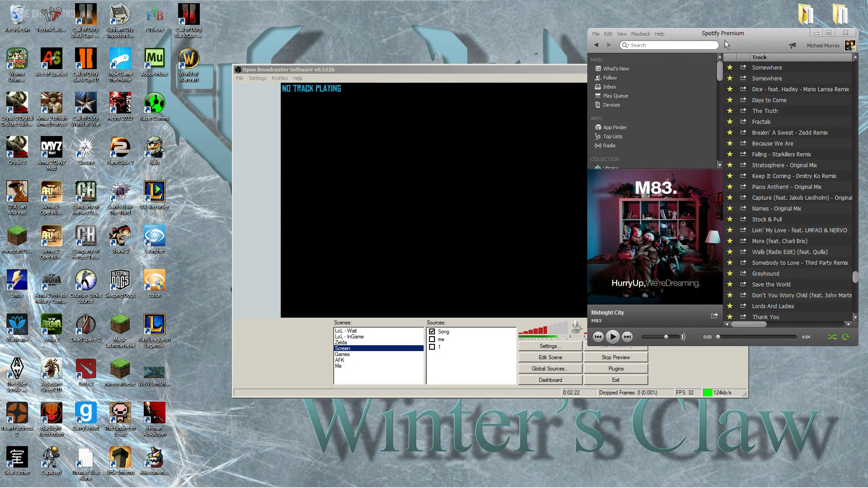
left_click(817, 33)
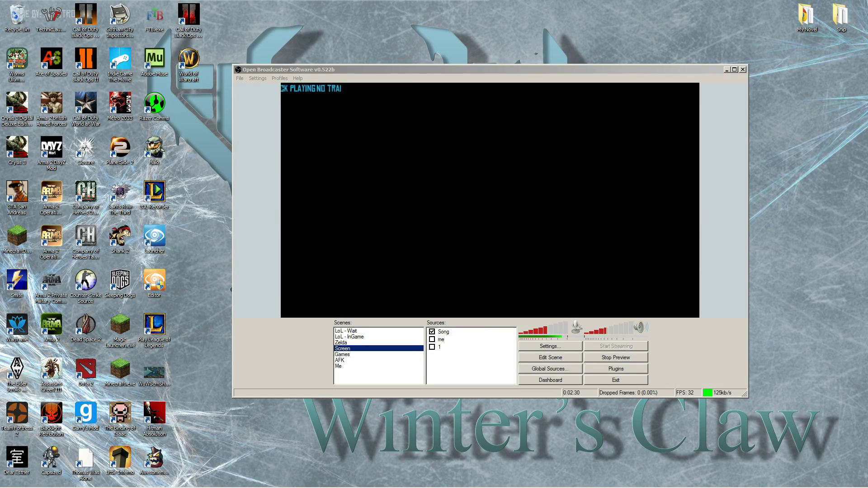
Move OBS to the top-left, drag the Snip folder into open desktop space, and open it
left_click(494, 178)
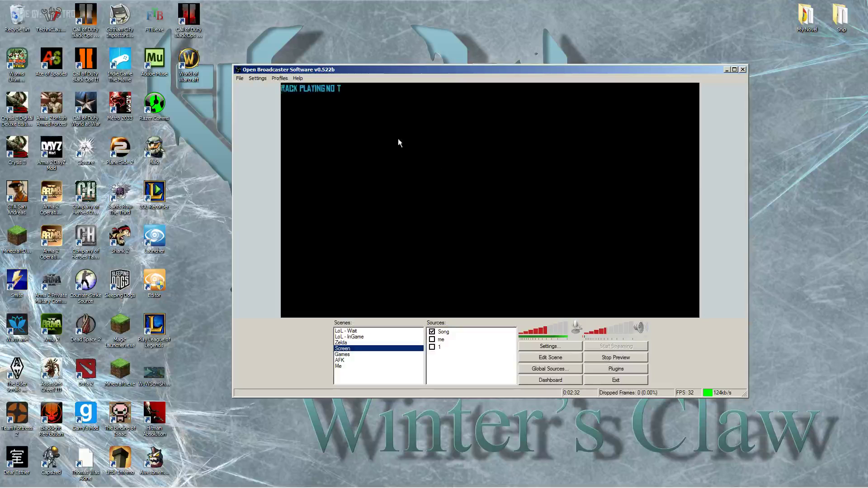
left_click_drag(585, 69, 381, 22)
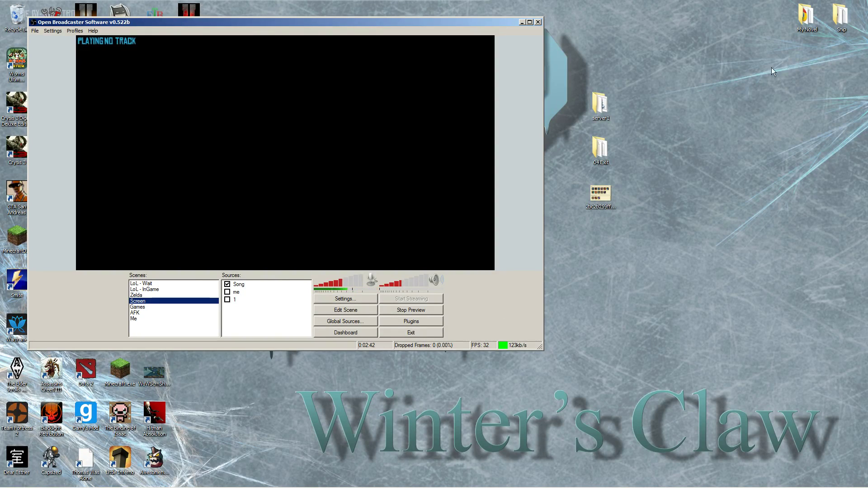
left_click_drag(840, 18, 772, 151)
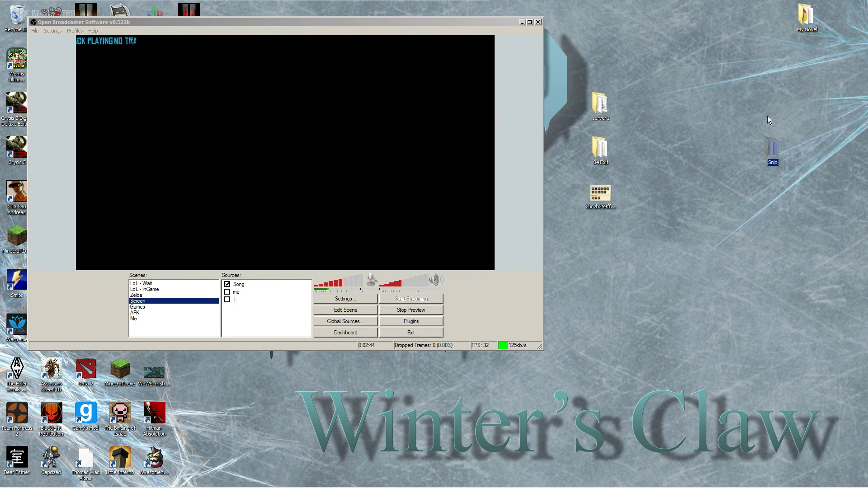
left_click_drag(772, 150, 703, 199)
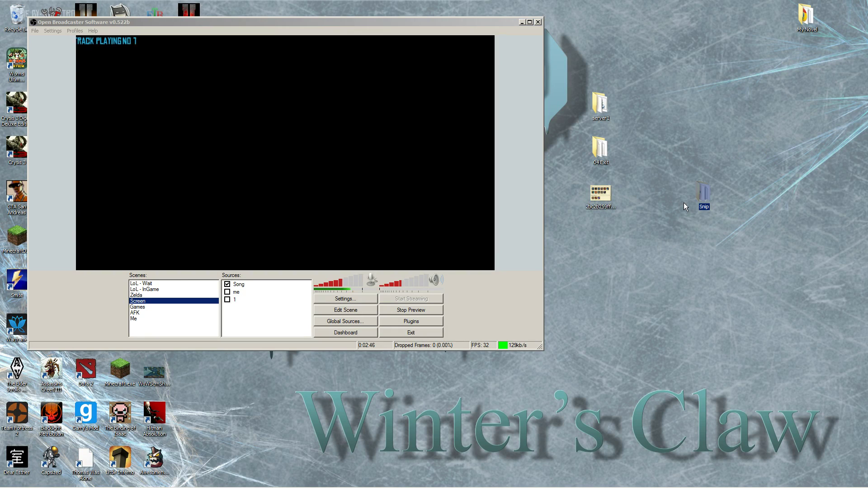
double_click(704, 198)
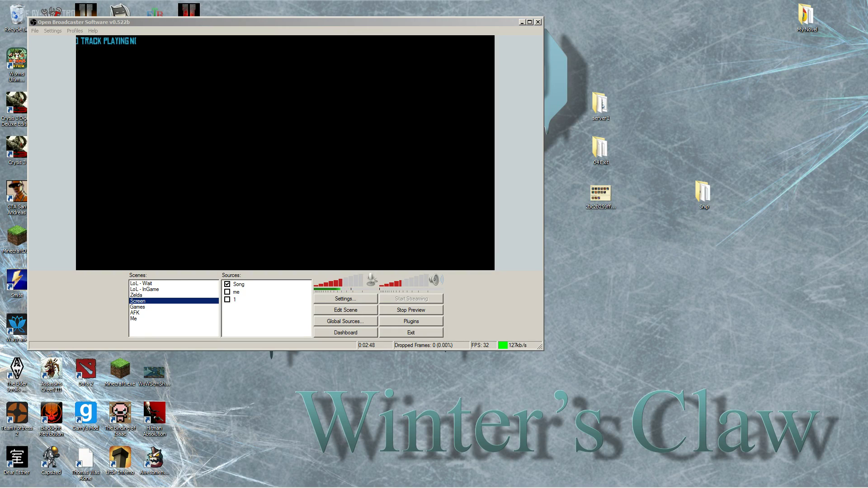
left_click_drag(863, 106, 441, 75)
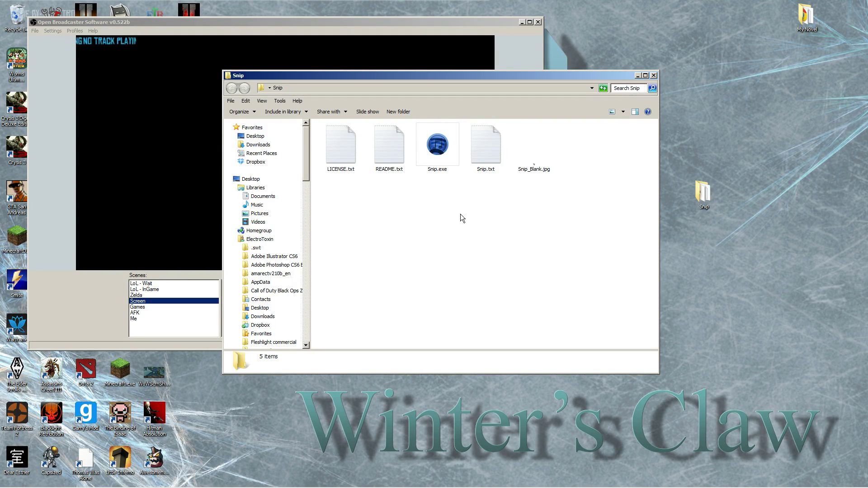
Select through the Snip files (LICENSE.txt, README.txt, Snip_Blank.jpg), then clear the selection
left_click_drag(559, 223, 370, 164)
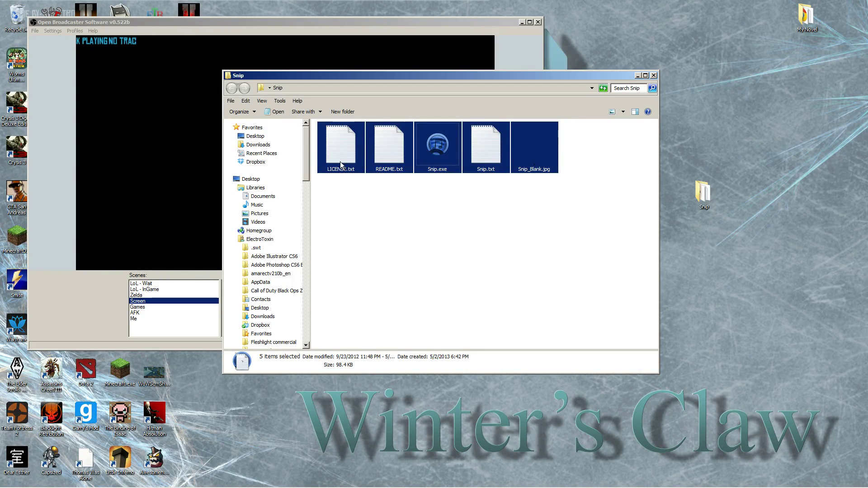
left_click_drag(396, 201, 326, 161)
left_click_drag(343, 196, 354, 173)
left_click(398, 172)
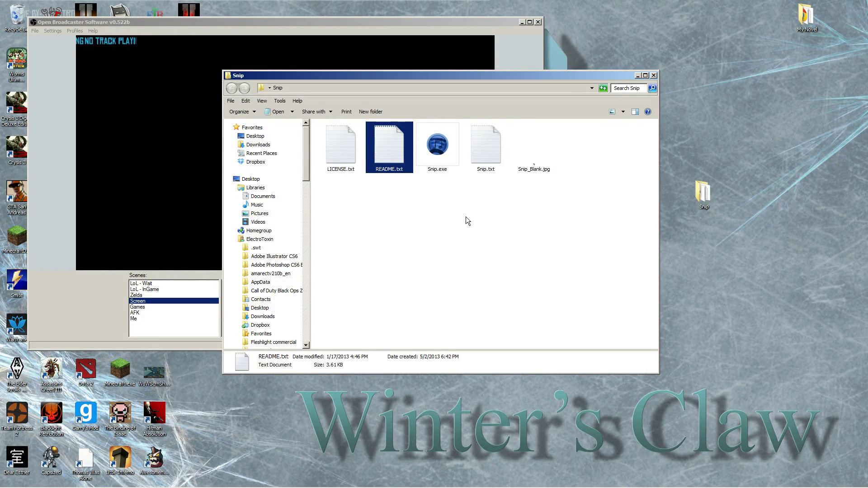
left_click(529, 156)
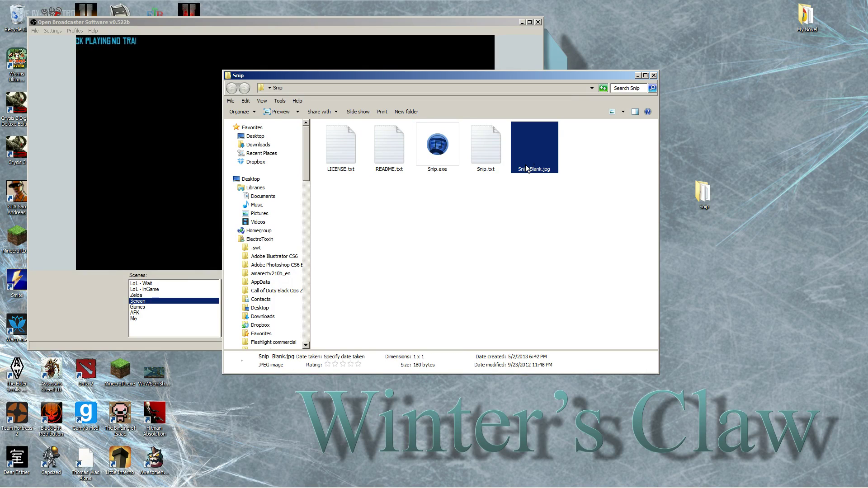
left_click(531, 210)
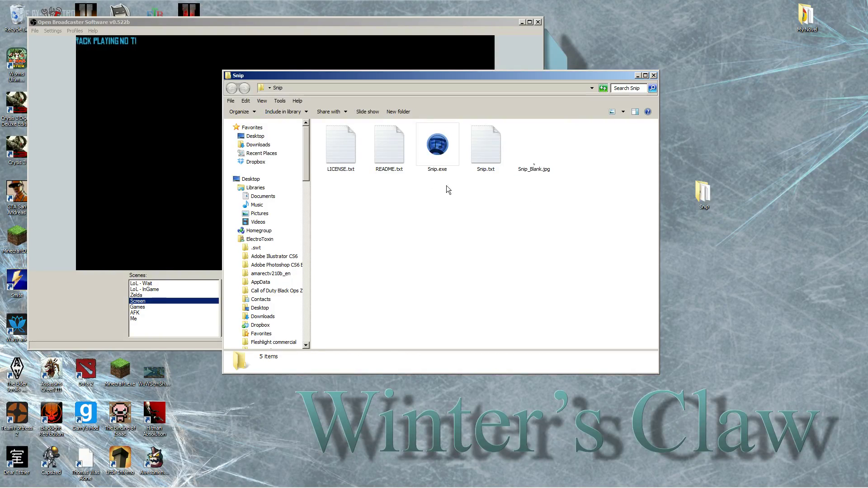
Arrange the Snip folder and Spotify windows beside OBS, then launch Snip.exe
left_click_drag(428, 73, 487, 82)
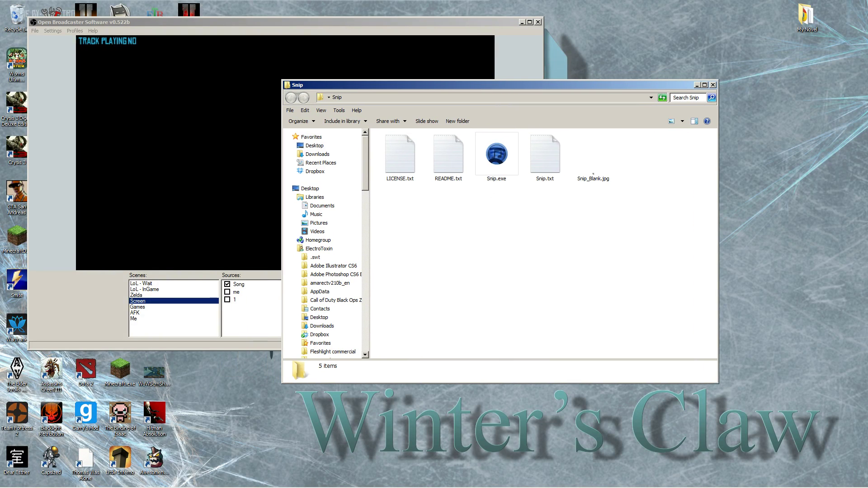
left_click_drag(639, 113, 135, 172)
left_click_drag(390, 86, 450, 75)
double_click(569, 144)
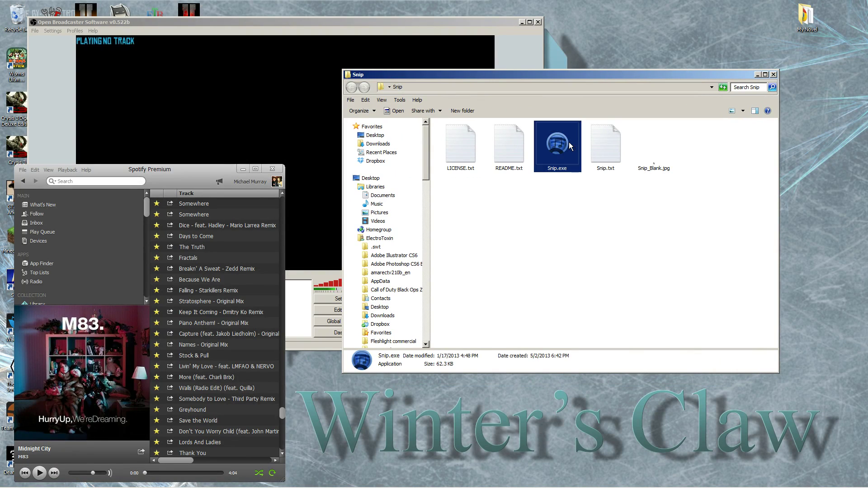
Minimize the Snip folder window and move Spotify to the top-right, uncovering OBS sources
left_click(765, 75)
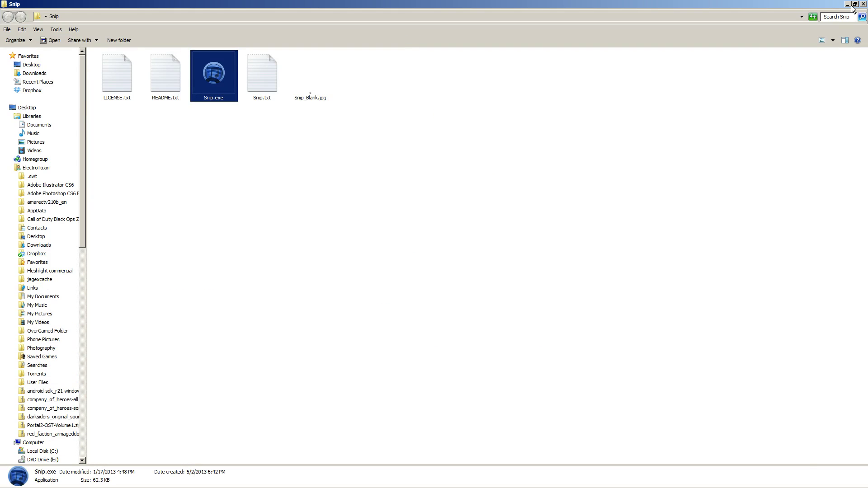
left_click(850, 5)
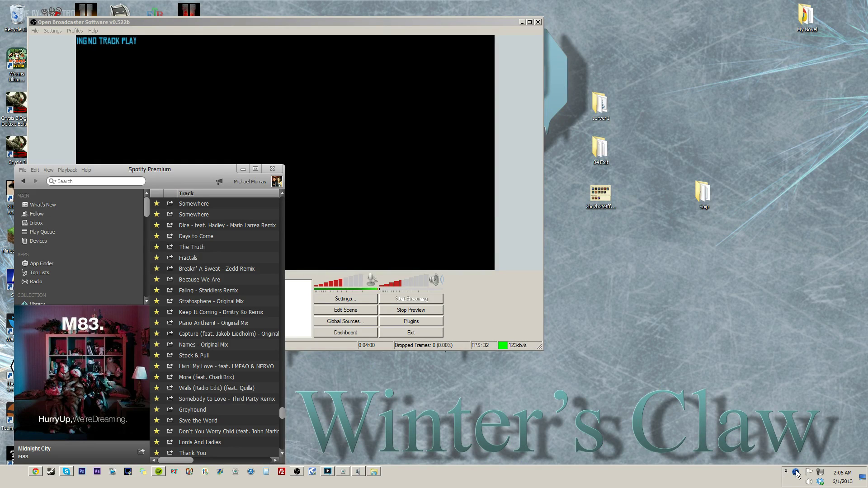
left_click_drag(200, 169, 737, 30)
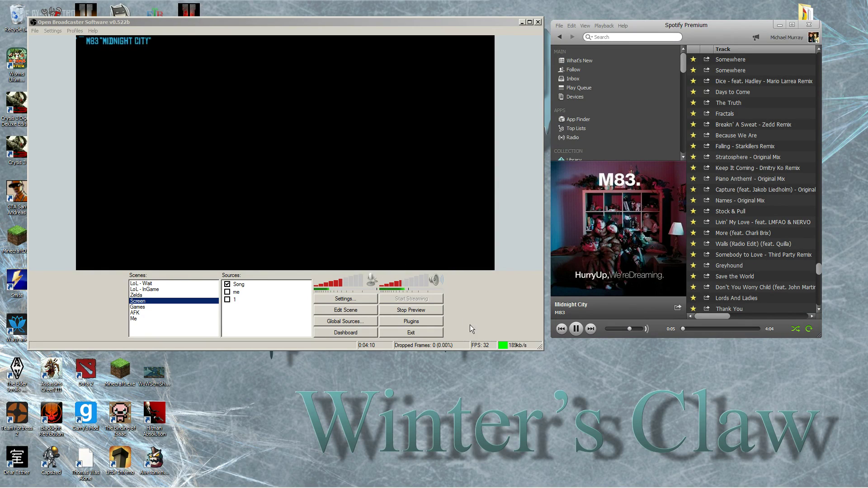
Pause Midnight City in Spotify and bring up the OBS sources list options
left_click(576, 329)
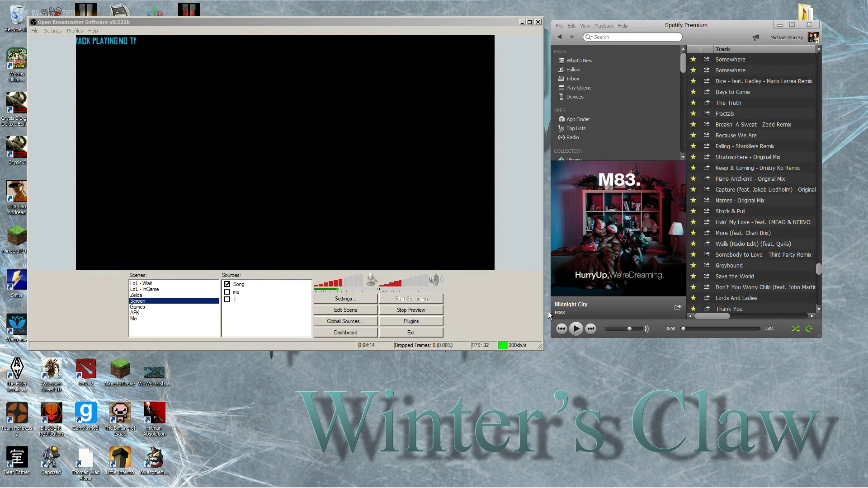
left_click(259, 323)
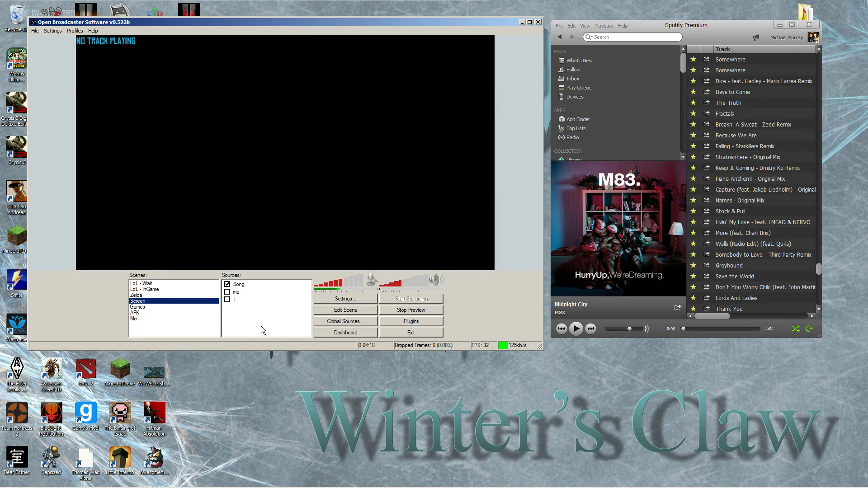
right_click(261, 326)
Add a new Text source named song2
mouse_move(275, 330)
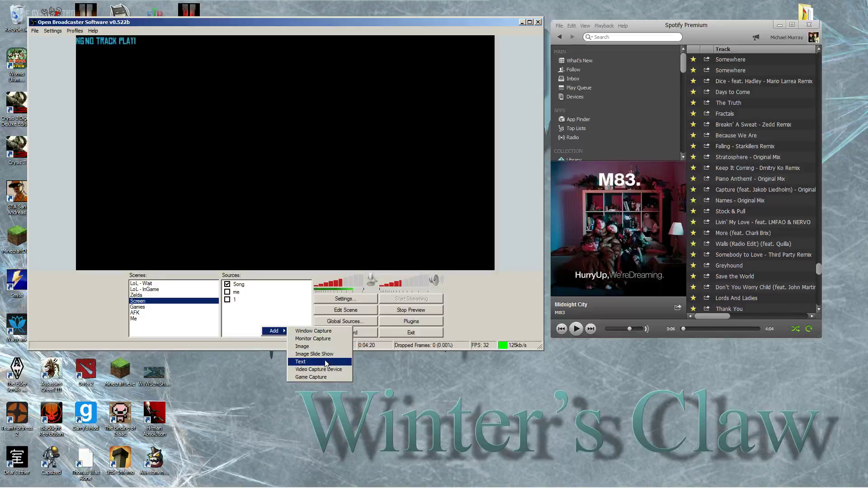
left_click(300, 361)
type("song2")
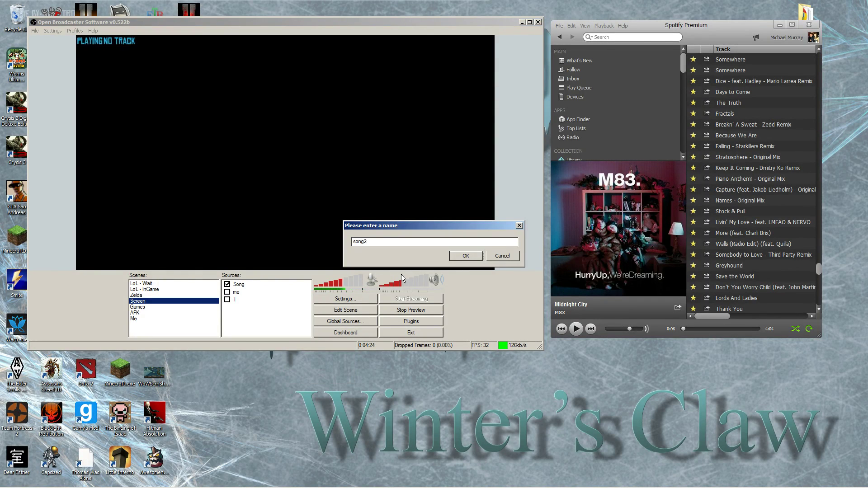
key("Return")
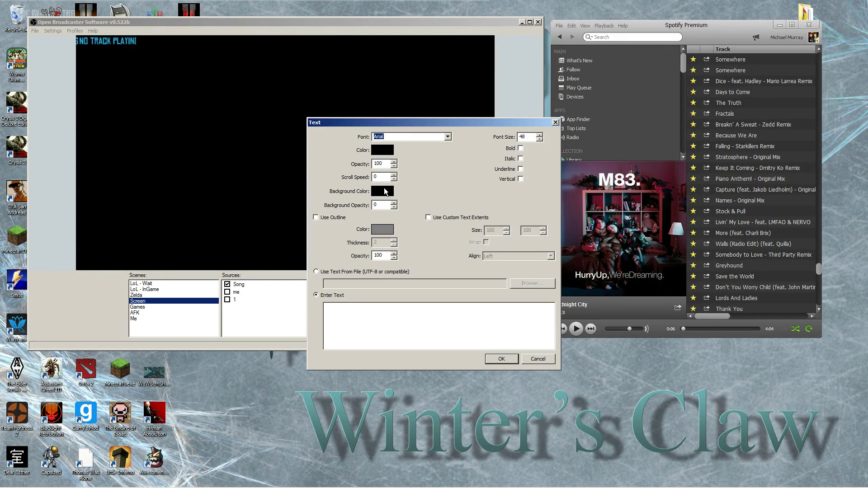
Set the text source's background opacity to 62
left_click(394, 202)
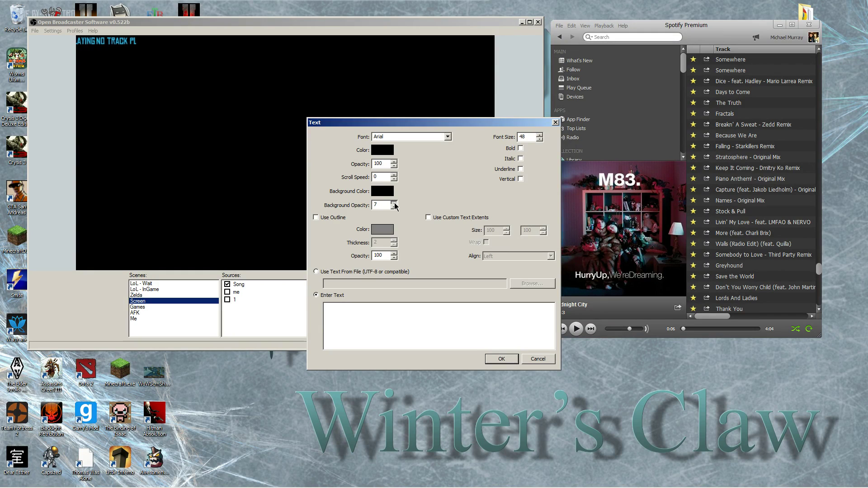
type("12")
left_click_drag(394, 204, 394, 207)
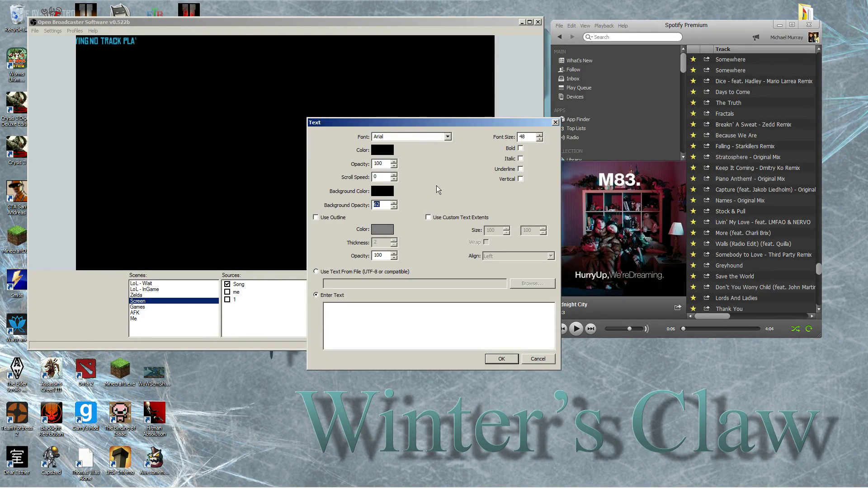
type("62")
left_click(520, 179)
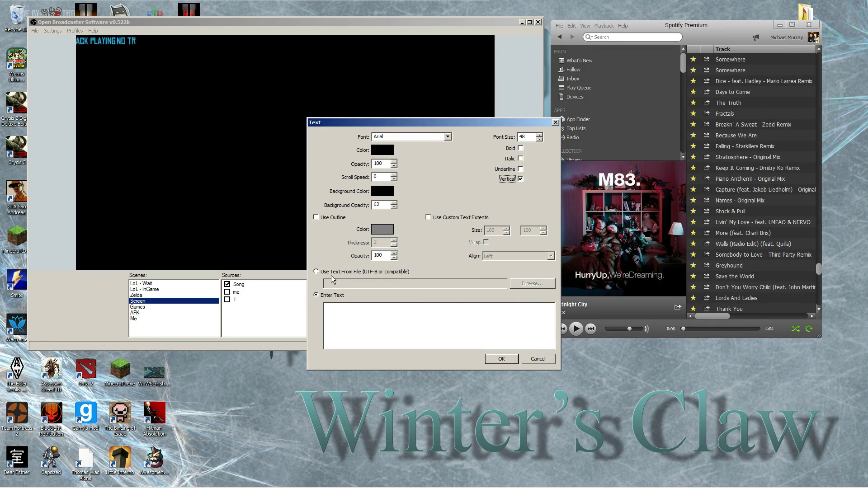
Switch the song2 source to use text from a file and browse for the file
left_click(326, 307)
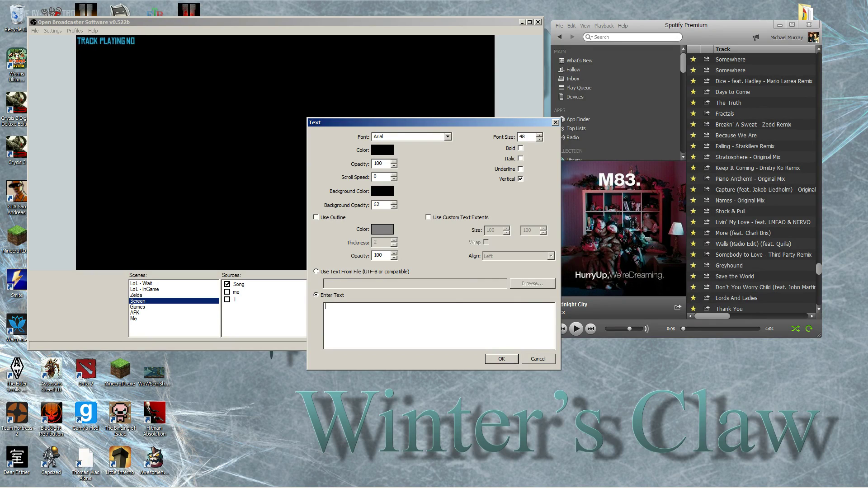
left_click(320, 273)
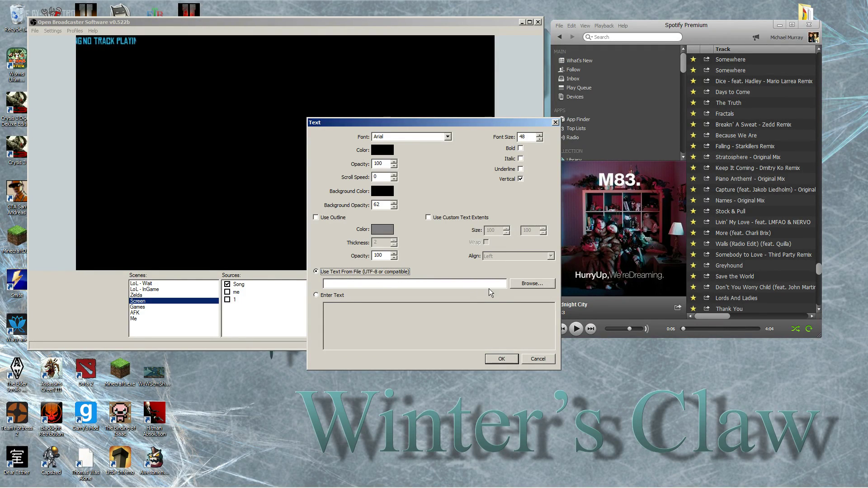
left_click(525, 286)
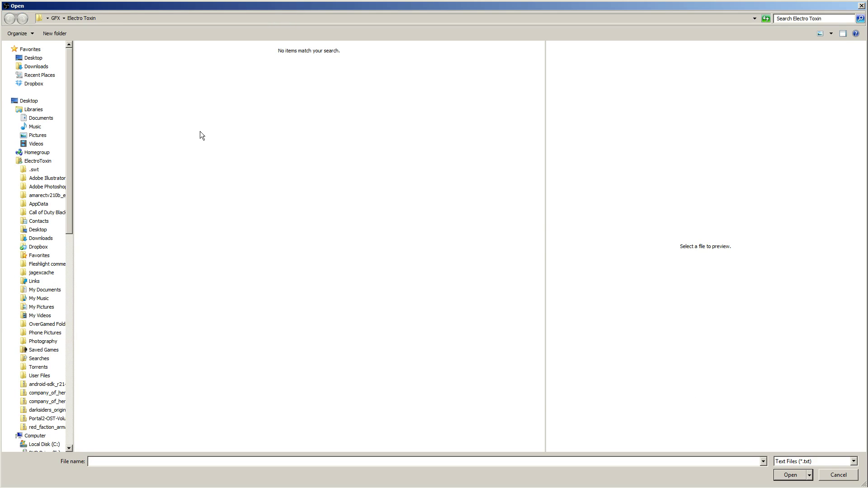
Navigate to Desktop > Snip and choose Snip.txt as the text source's file
left_click(34, 58)
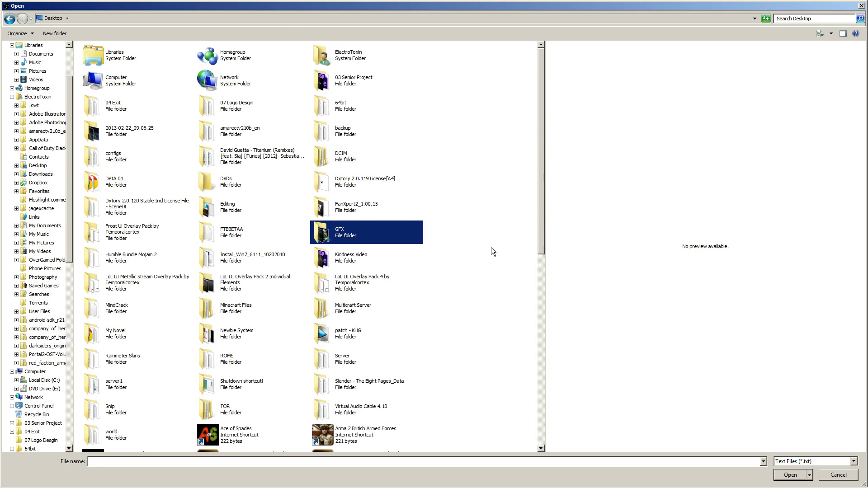
left_click(503, 207)
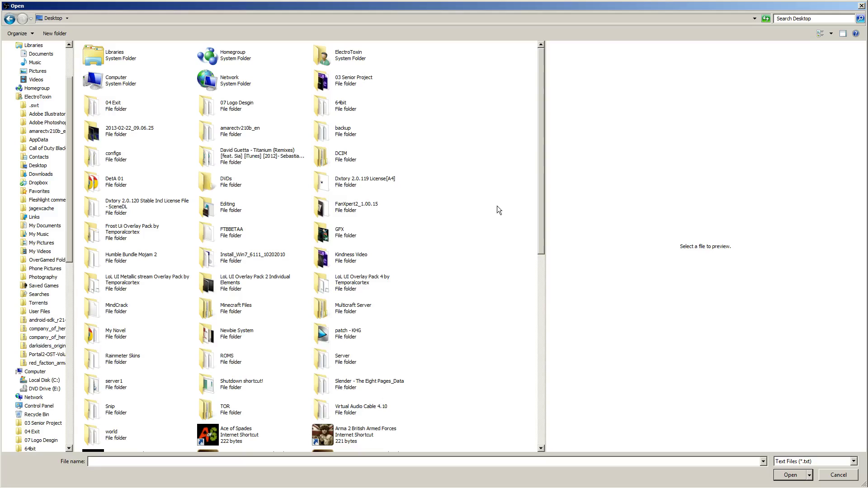
scroll(163, 389, "down", 3)
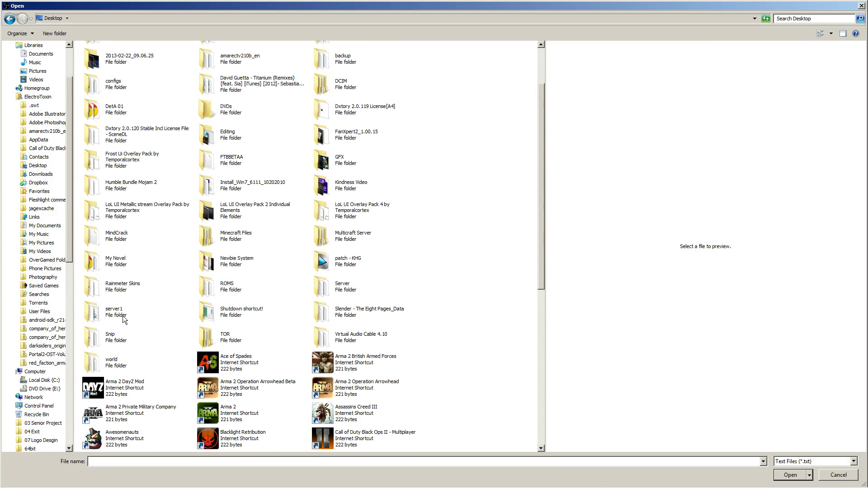
double_click(123, 342)
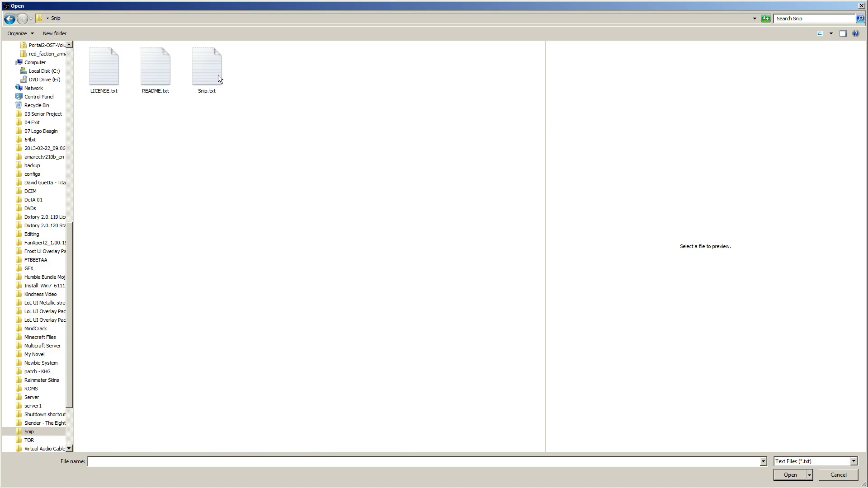
left_click(220, 77)
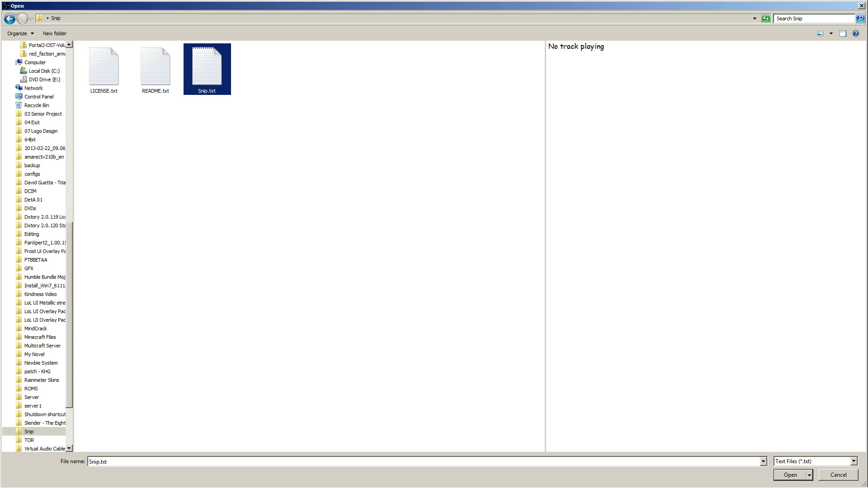
left_click(495, 205)
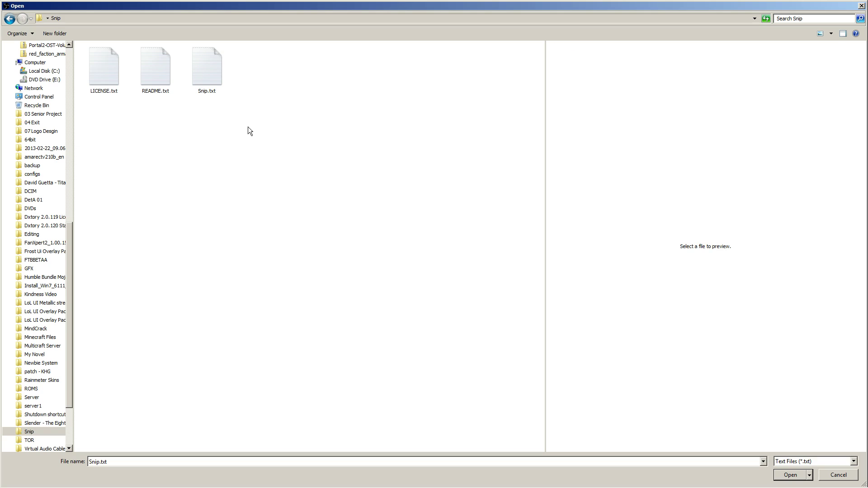
left_click(200, 68)
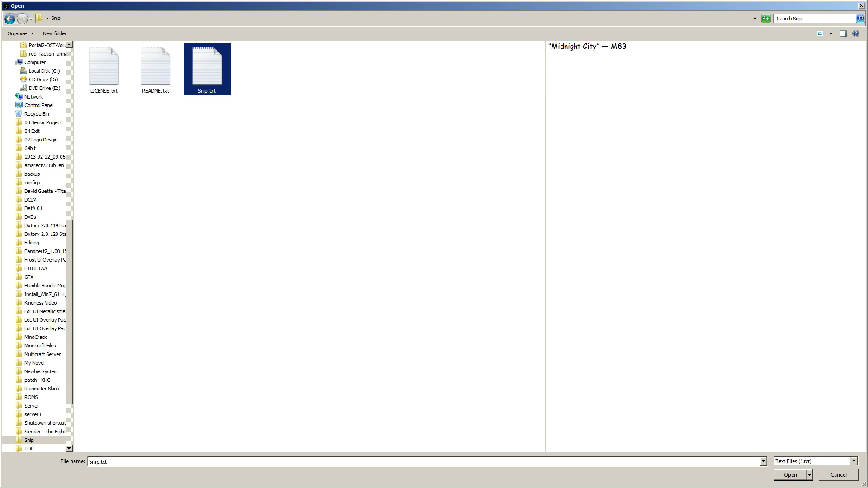
left_click(786, 475)
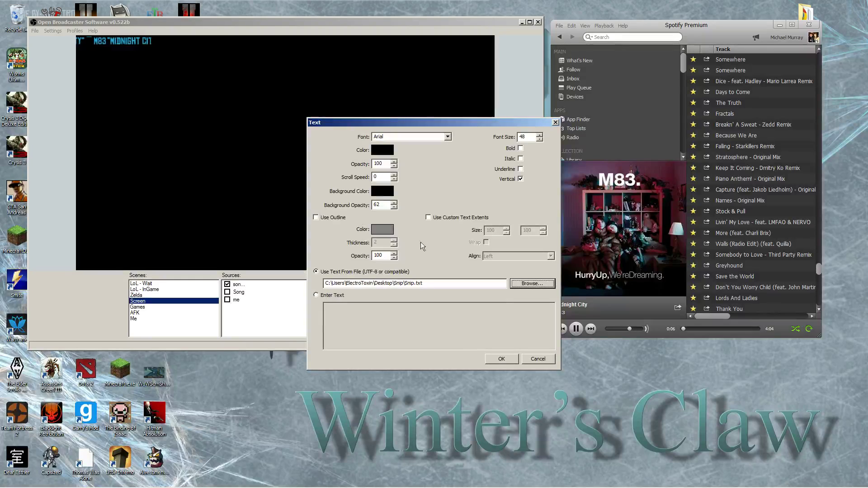
Apply the song2 settings, drag the text further right and lower, then pause Spotify
left_click(502, 358)
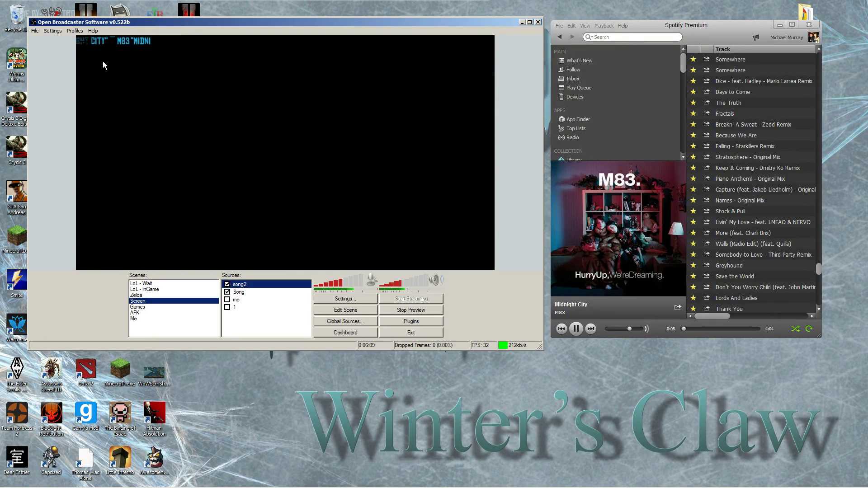
left_click(336, 311)
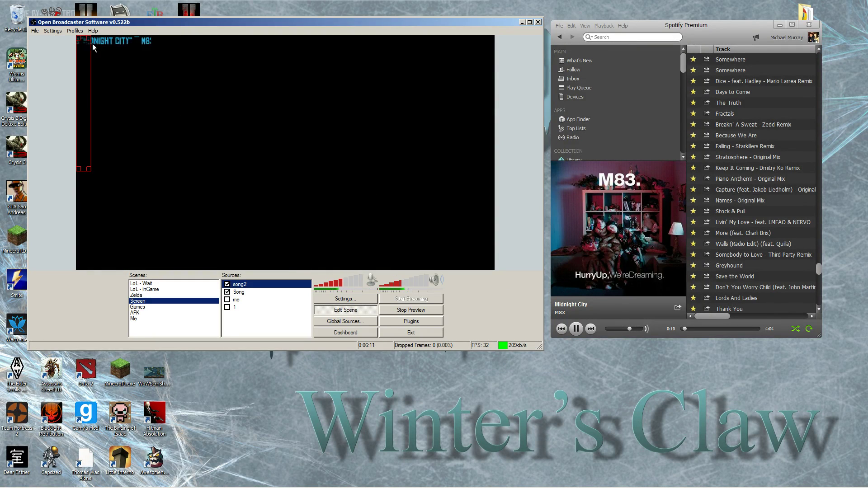
left_click_drag(91, 62, 170, 125)
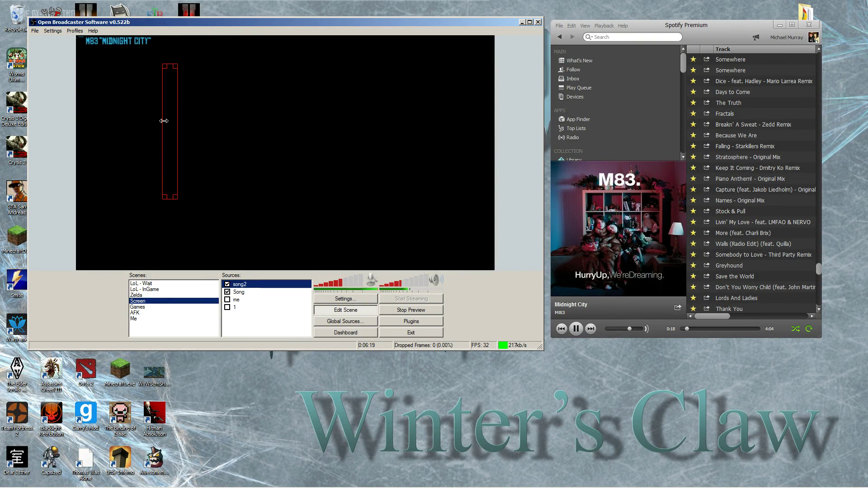
key("XF86AudioPlay")
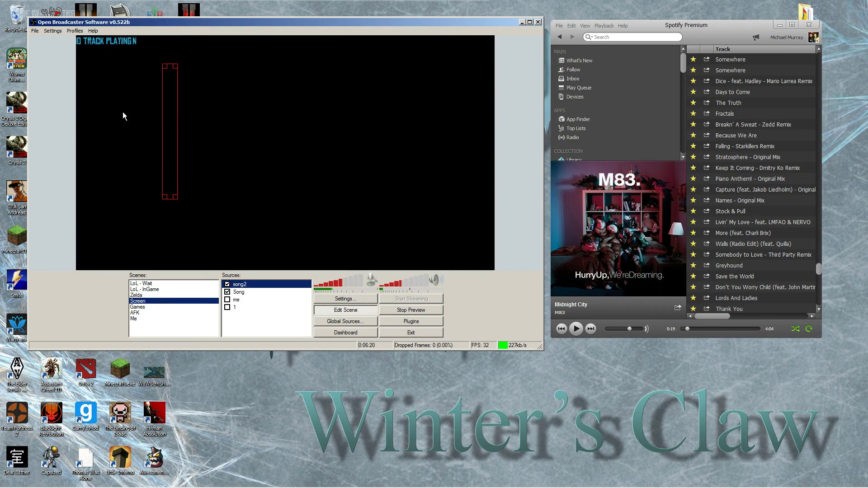
Change the song2 text colour to white in its properties
right_click(245, 286)
left_click(275, 373)
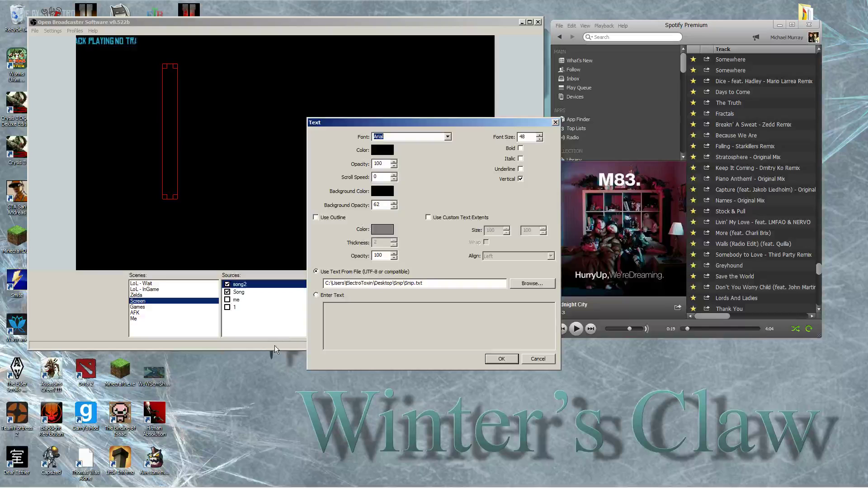
left_click(382, 151)
left_click(402, 202)
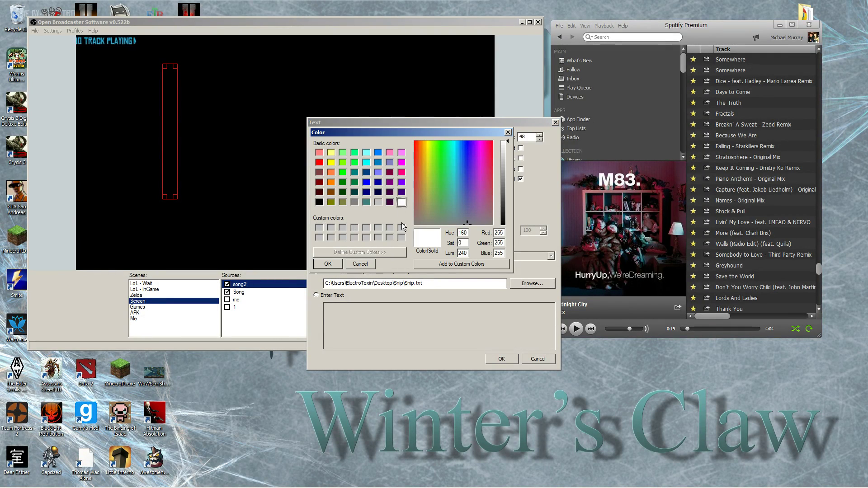
left_click(328, 265)
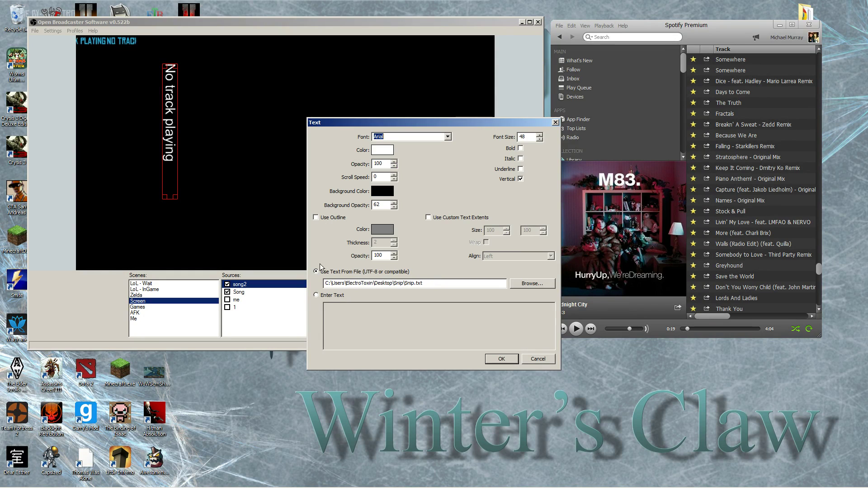
left_click(509, 362)
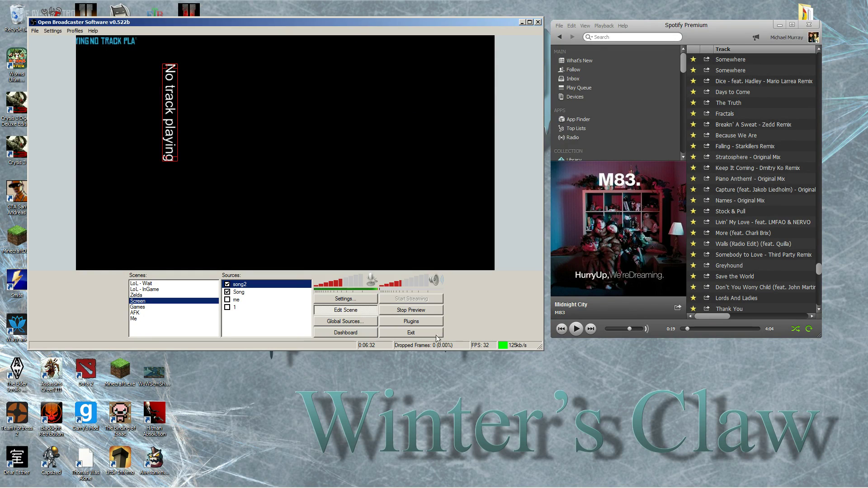
Drag the vertical song2 text to the preview's centre and recheck its properties unchanged
left_click_drag(166, 138, 258, 141)
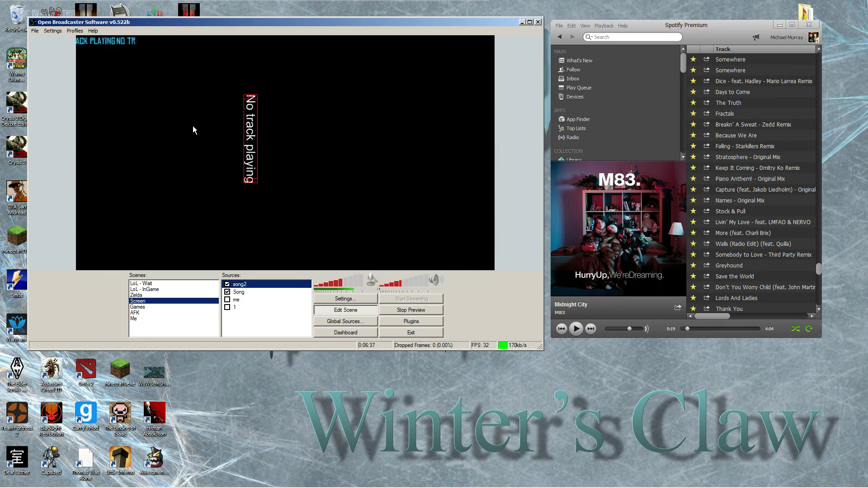
right_click(245, 285)
left_click(283, 374)
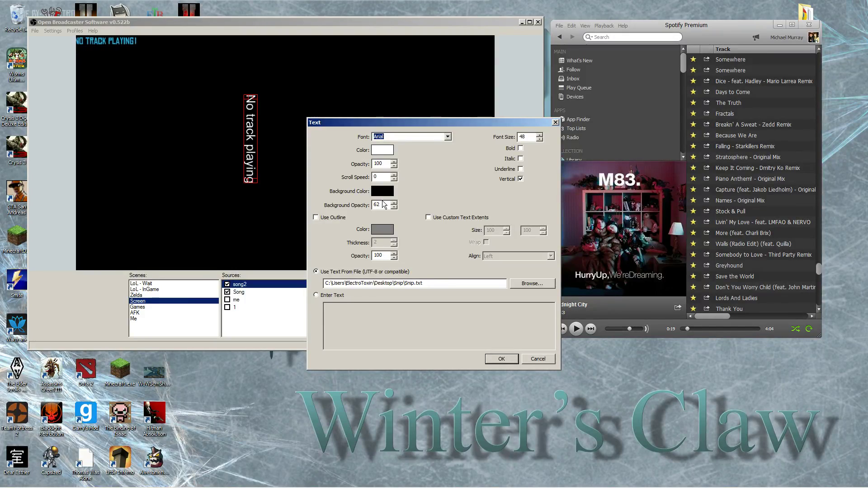
left_click(537, 358)
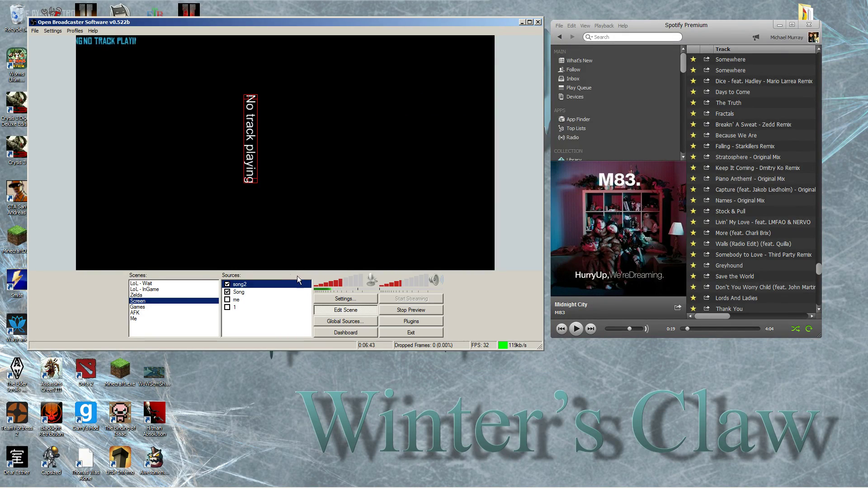
left_click(261, 321)
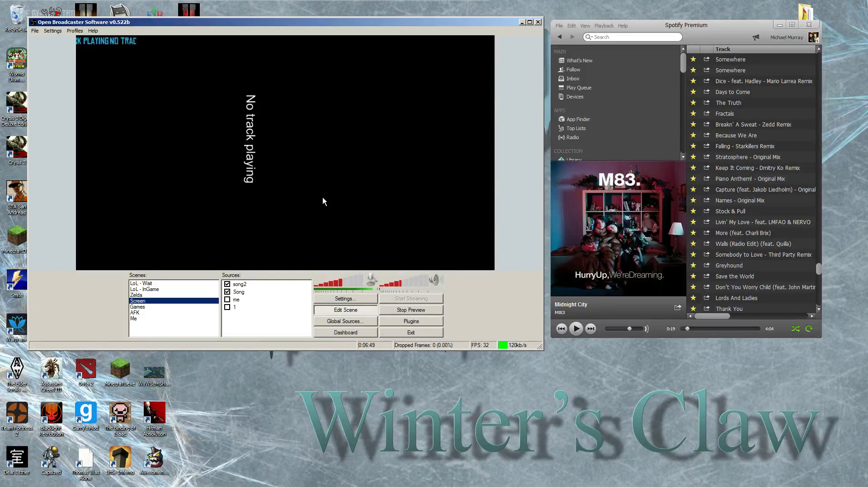
Play Spotify, drag the vertical track text further right, then pause playback again
key("XF86AudioPlay")
left_click_drag(258, 156, 303, 131)
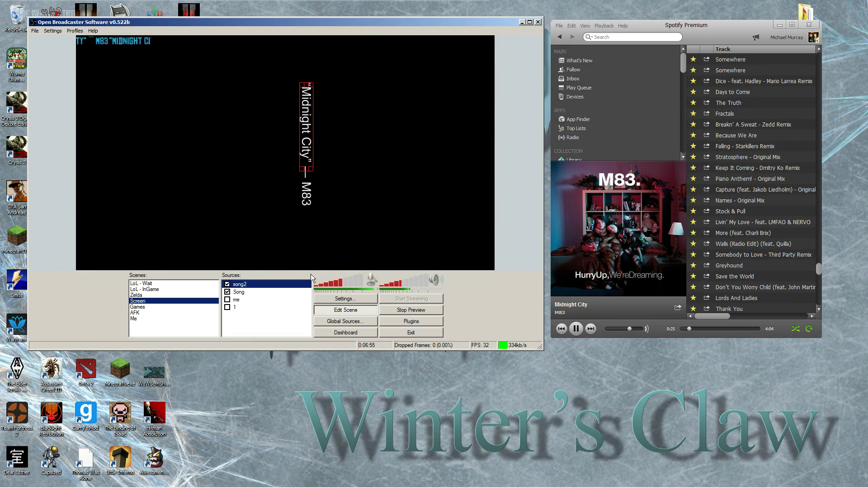
key("XF86AudioPlay")
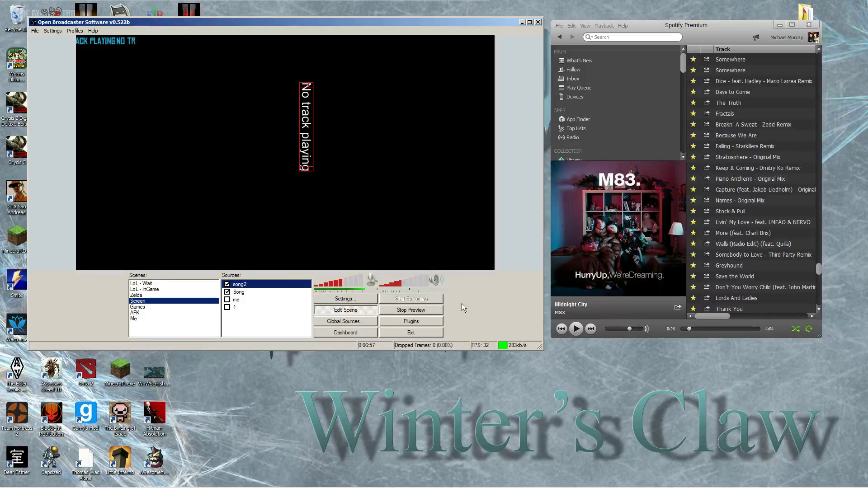